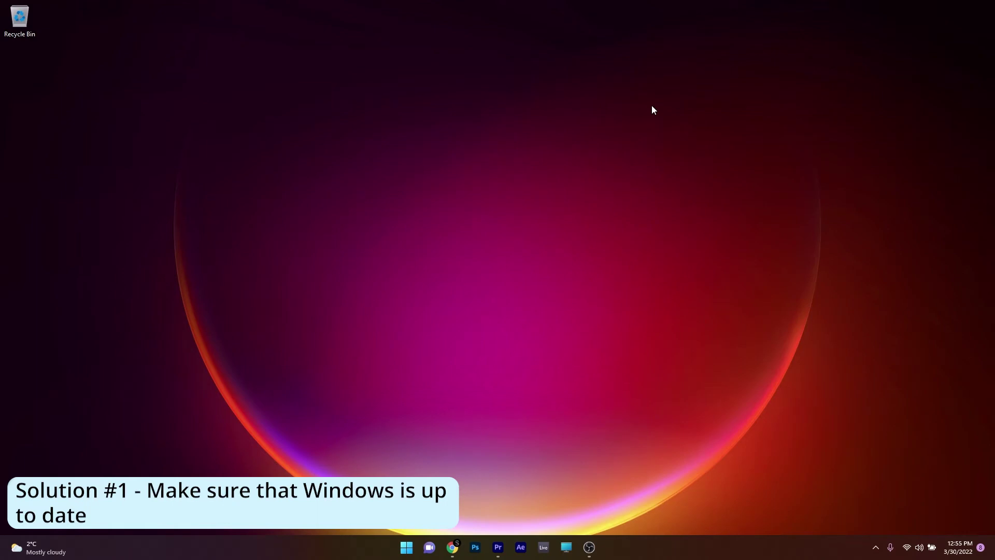
# Start a check for updates on the Windows Update page of Settings, then close Settings.
pyautogui.press('super')
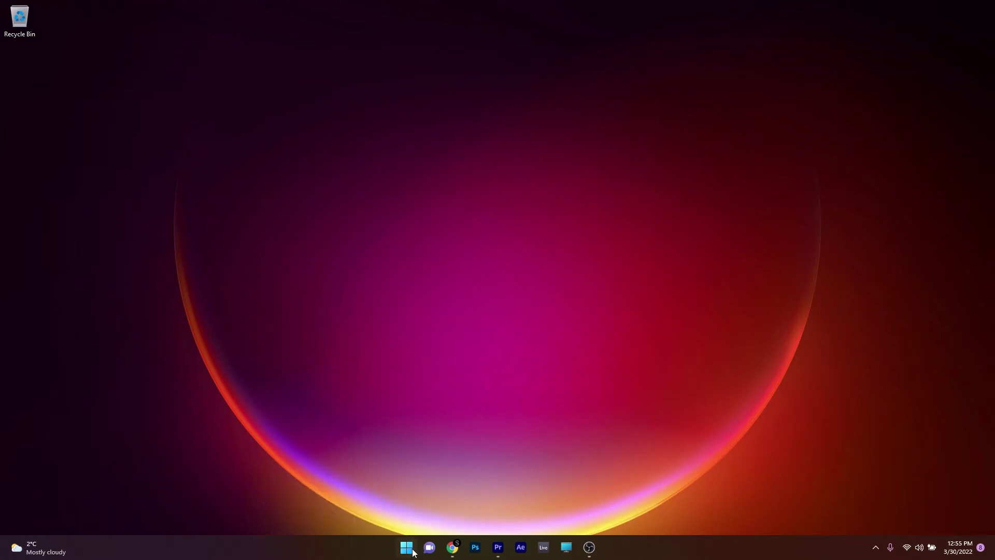
pyautogui.click(525, 249)
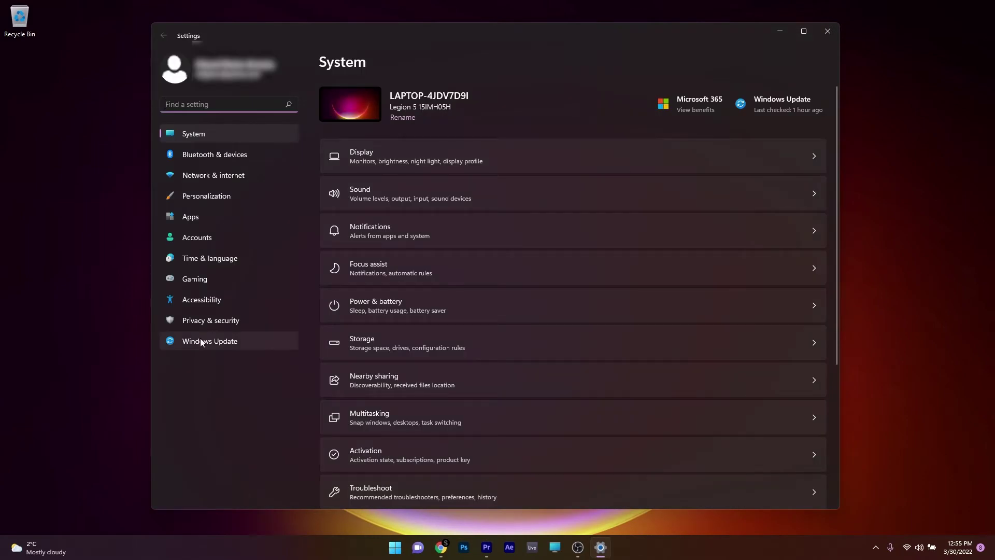
pyautogui.click(207, 345)
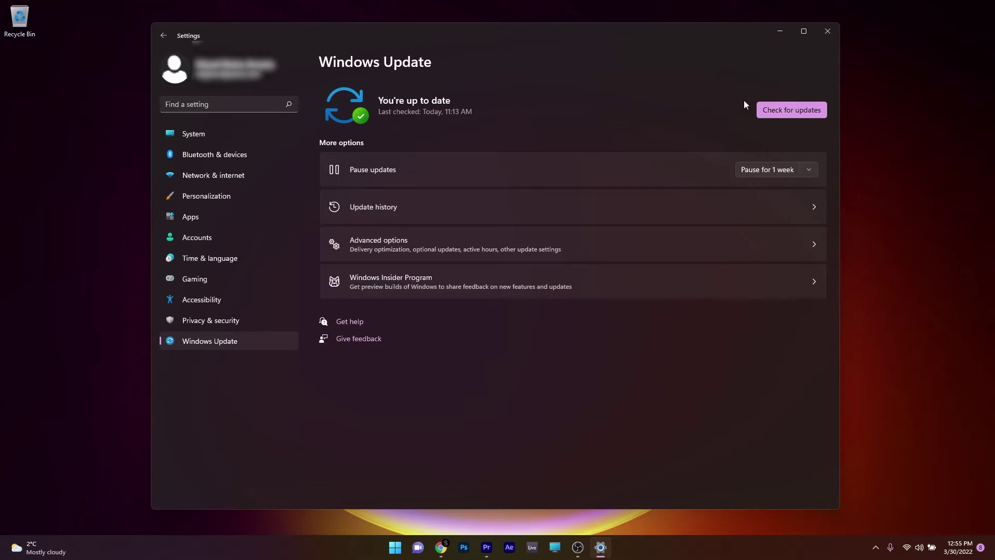
pyautogui.click(799, 111)
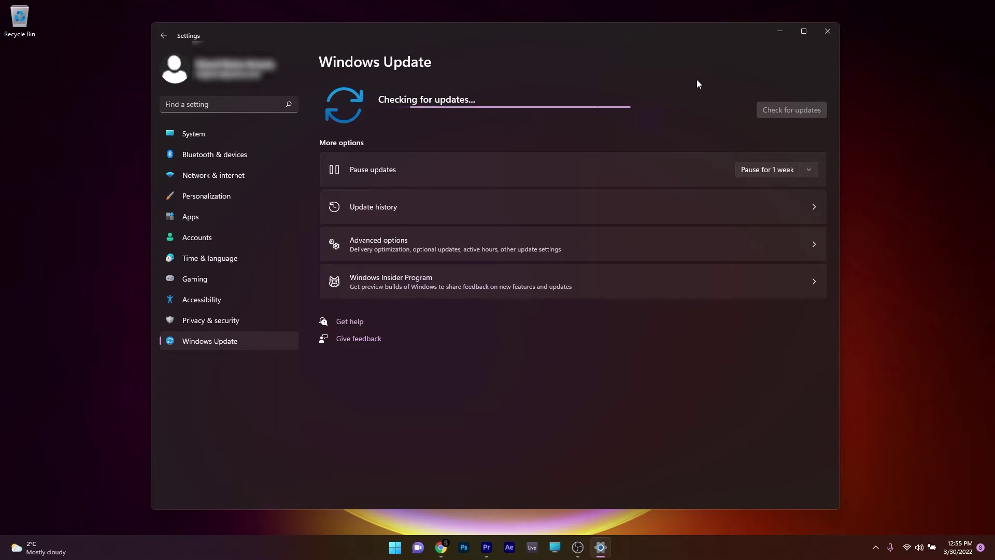
pyautogui.click(837, 31)
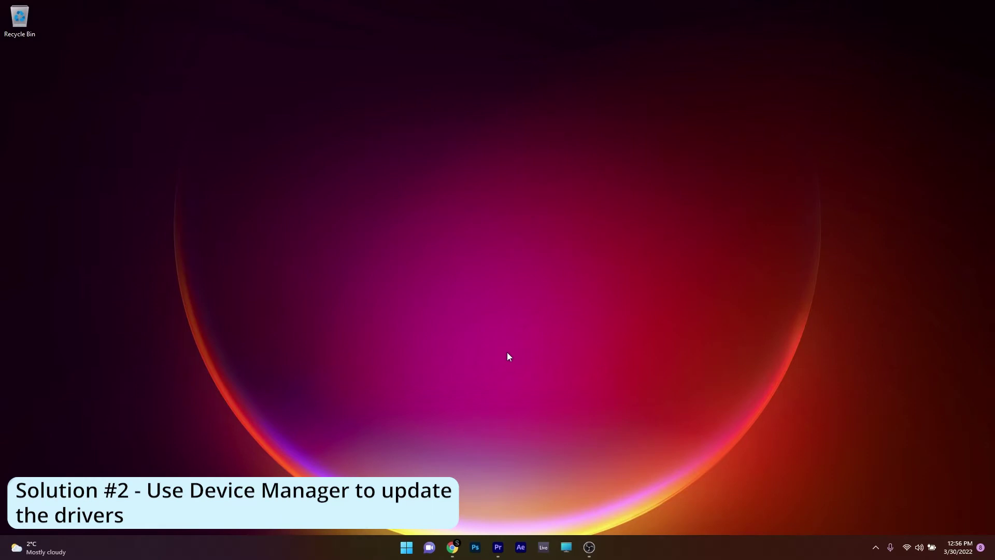
# Open Device Manager, expand Display adapters, and bring up the NVIDIA GeForce RTX 2060's actions.
pyautogui.rightClick(405, 546)
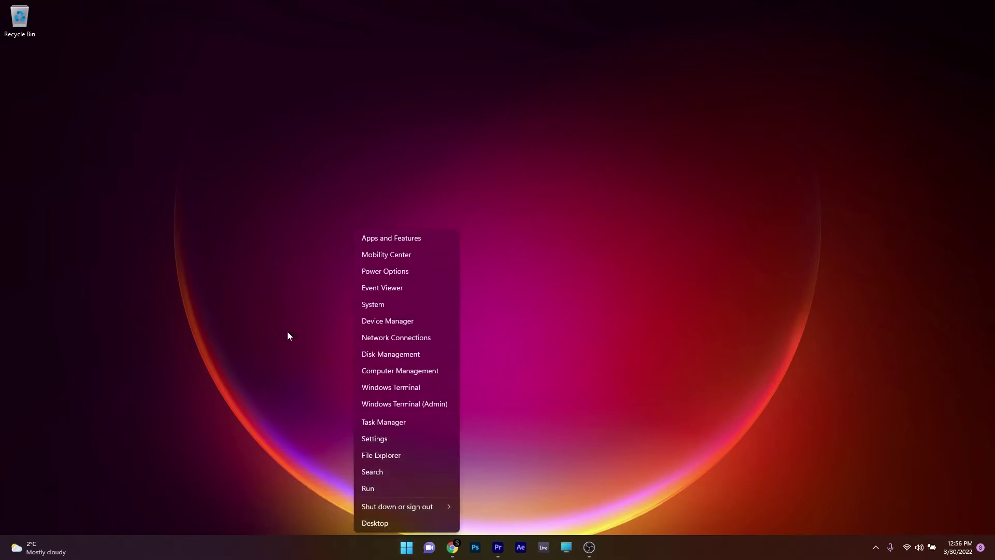
pyautogui.click(422, 324)
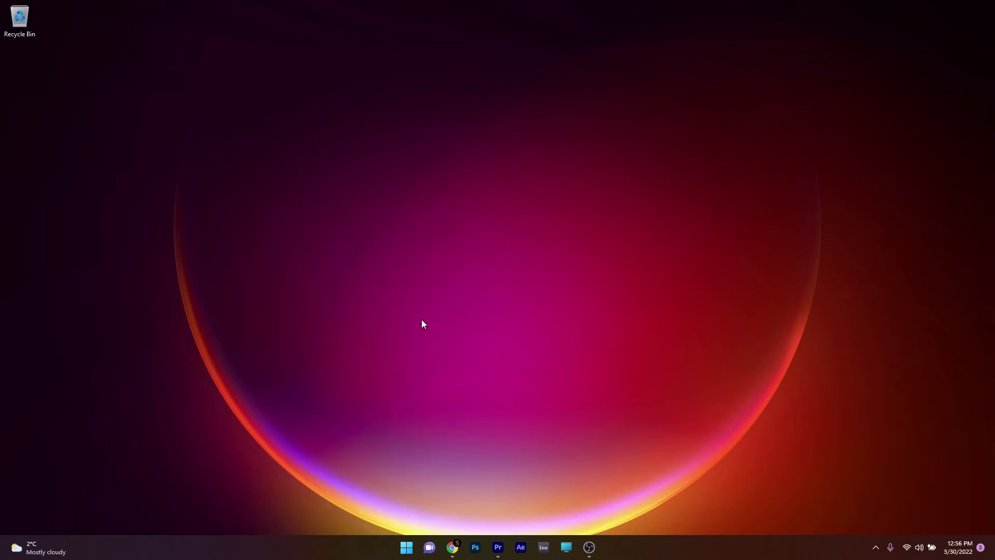
pyautogui.moveTo(350, 52); pyautogui.dragTo(445, 101)
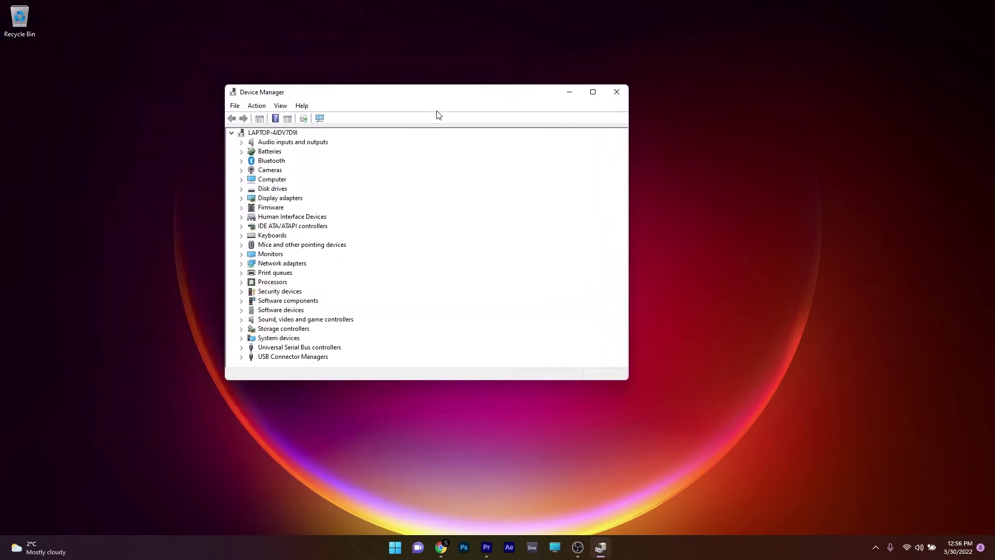
pyautogui.doubleClick(276, 200)
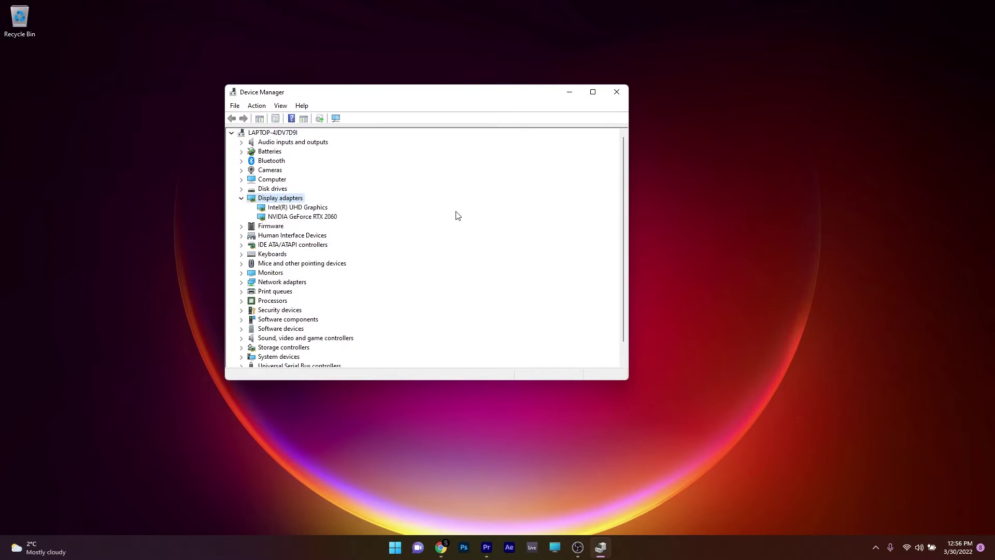
pyautogui.rightClick(320, 220)
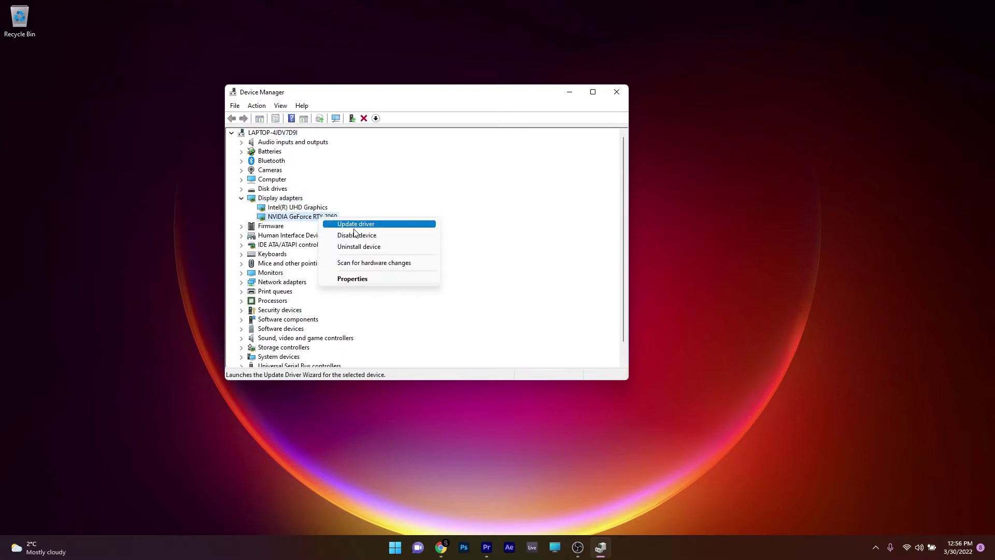
# Update the NVIDIA GeForce RTX 2060 driver by letting Windows search automatically.
pyautogui.click(386, 226)
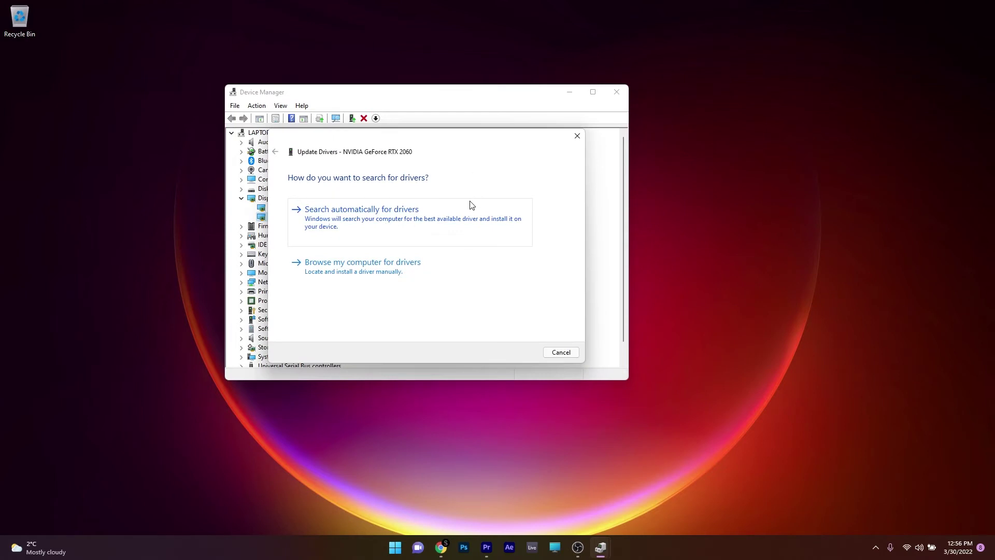
pyautogui.click(369, 218)
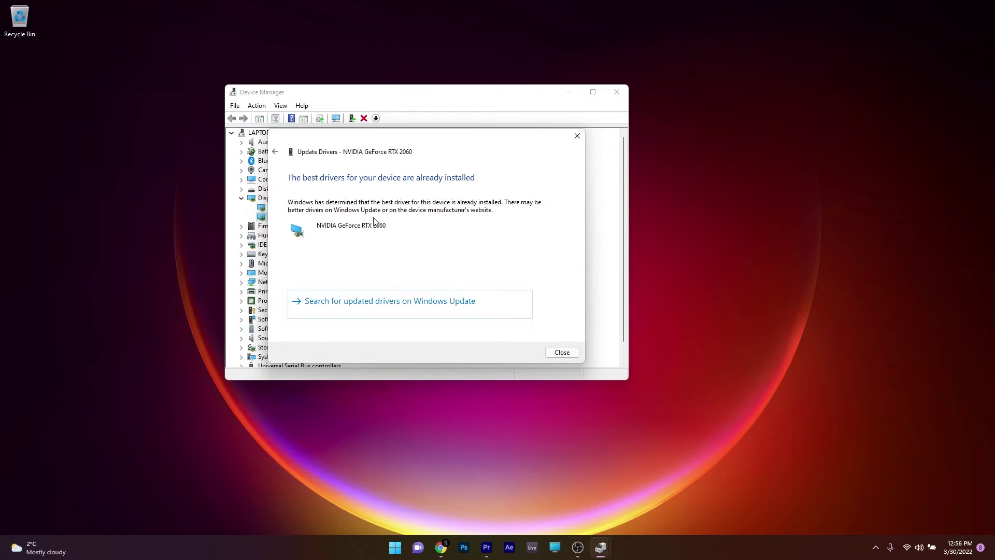
pyautogui.click(278, 153)
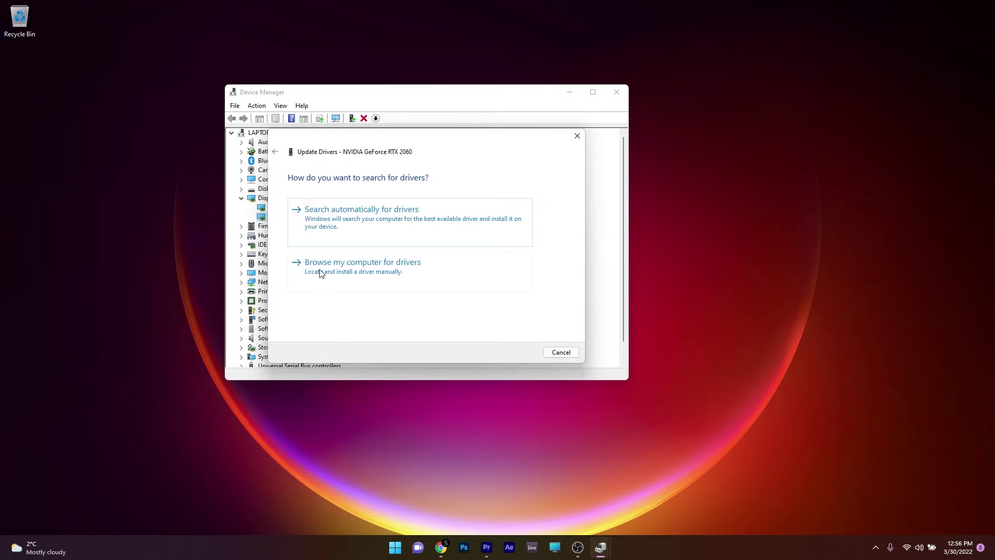
# View the compatible driver list from your computer, cancel without installing, and close Device Manager.
pyautogui.click(410, 271)
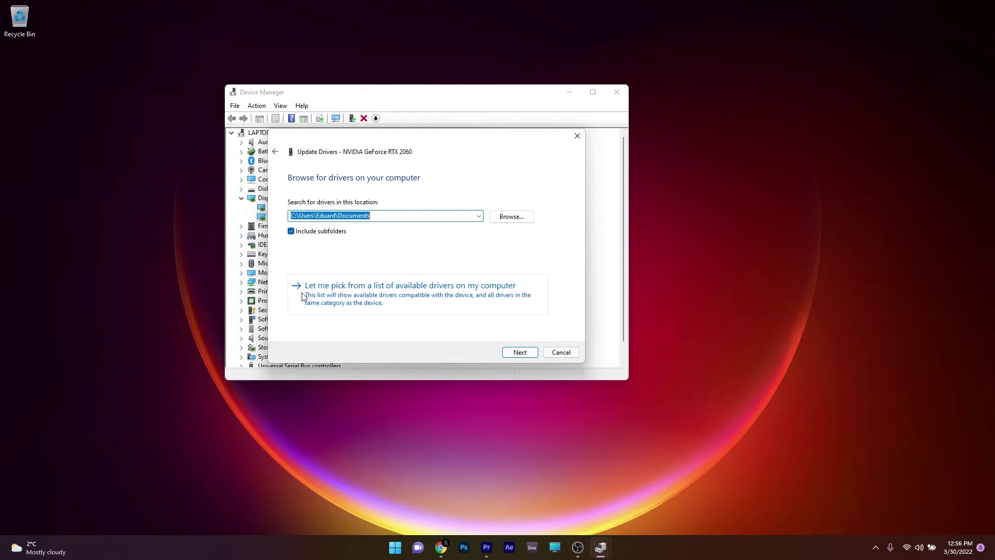
pyautogui.click(434, 296)
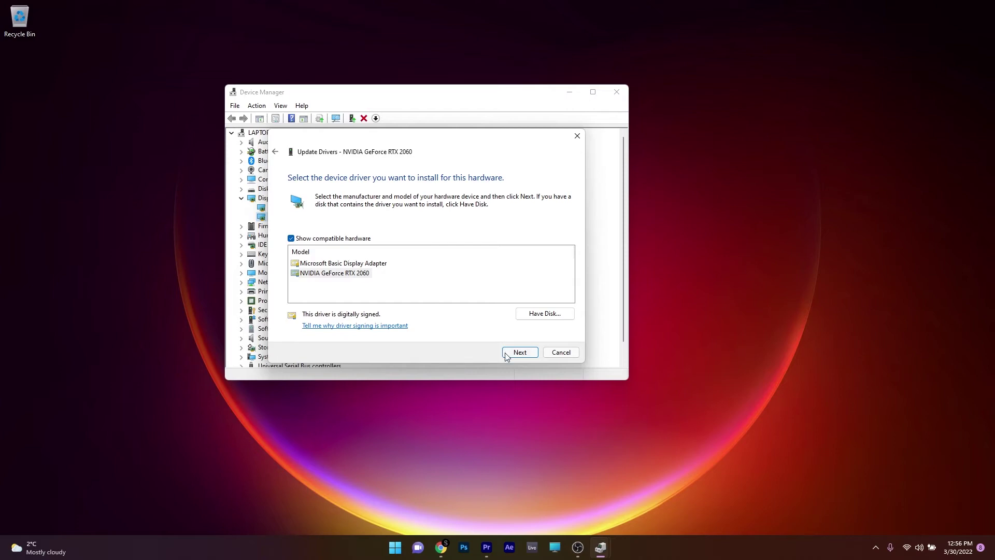
pyautogui.click(562, 354)
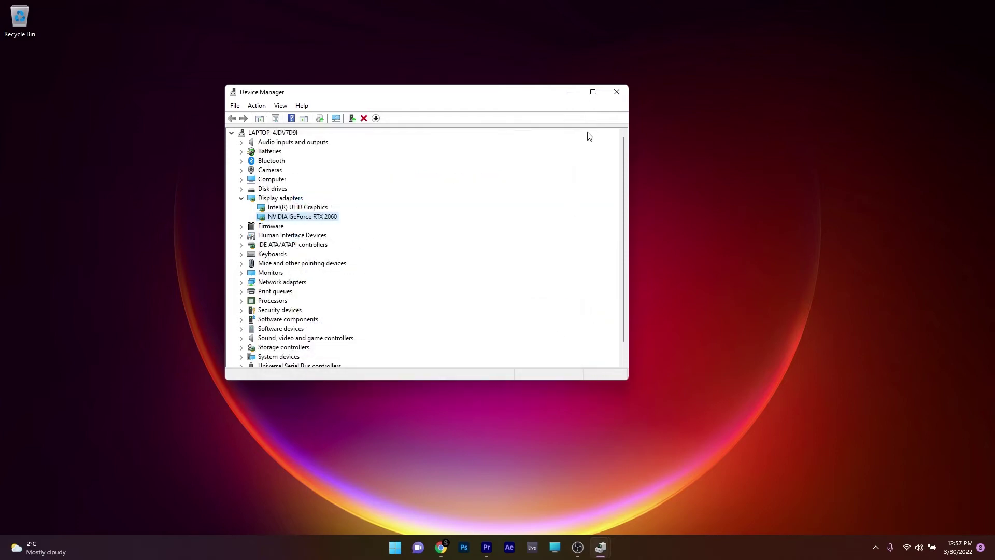
pyautogui.click(626, 93)
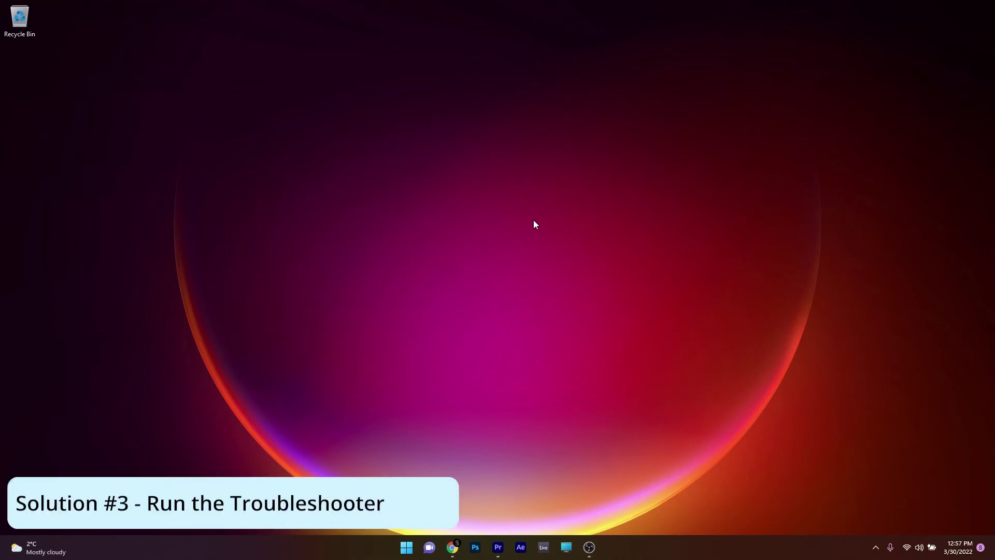
# Reopen Settings from Start and go to System > Troubleshoot.
pyautogui.click(406, 547)
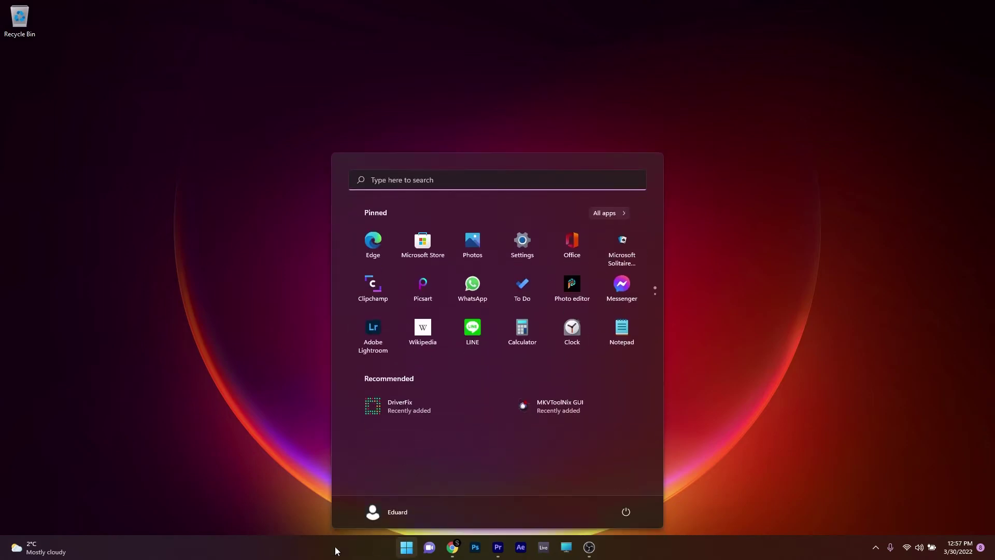
pyautogui.click(520, 241)
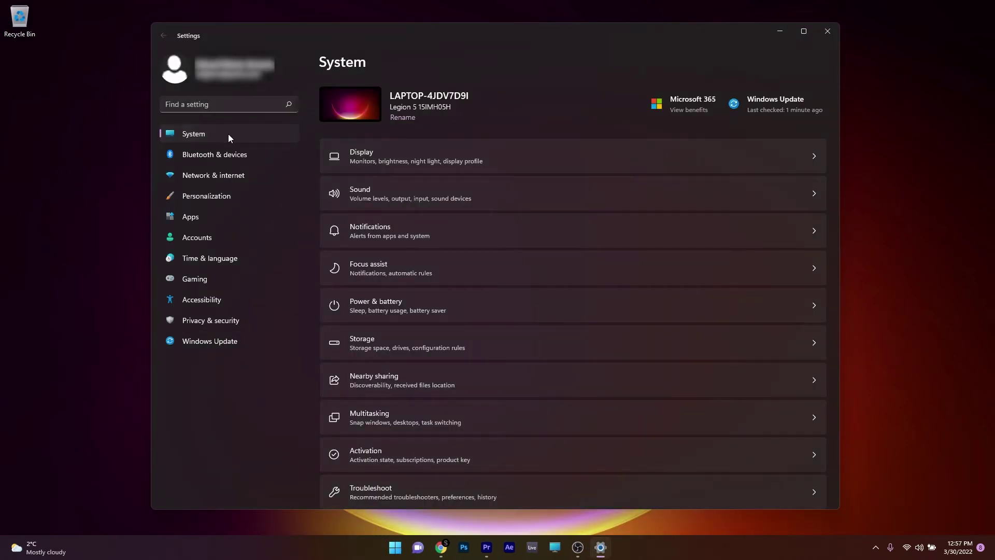
pyautogui.scroll(-1, 514, 250)
pyautogui.scroll(-2, 519, 261)
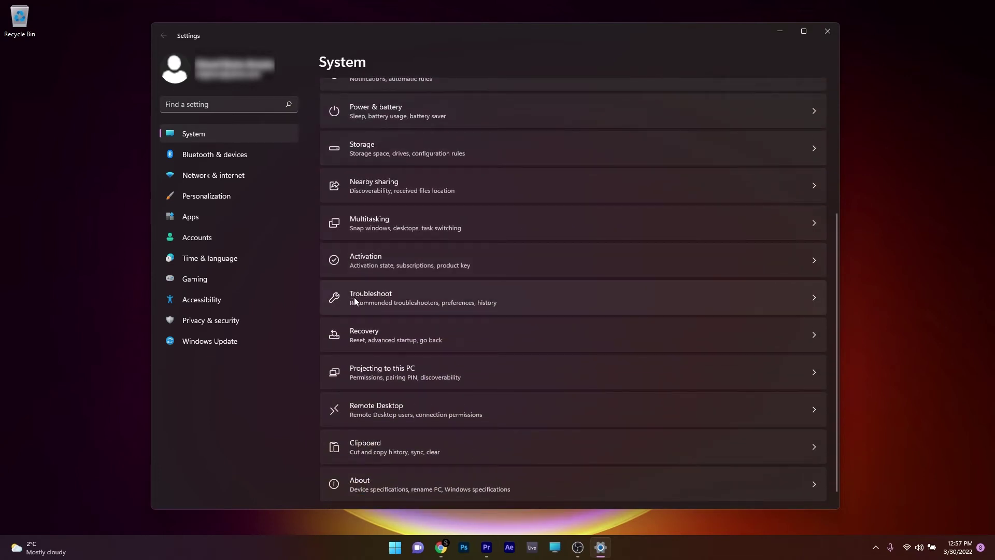
pyautogui.click(539, 291)
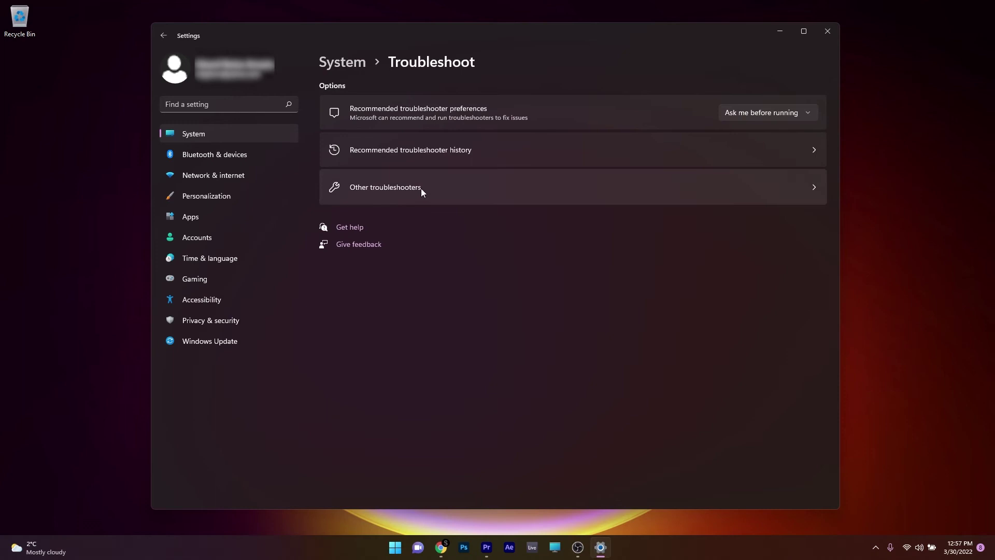
# Run the Printer troubleshooter under Other troubleshooters, stop it, and close Settings.
pyautogui.click(462, 187)
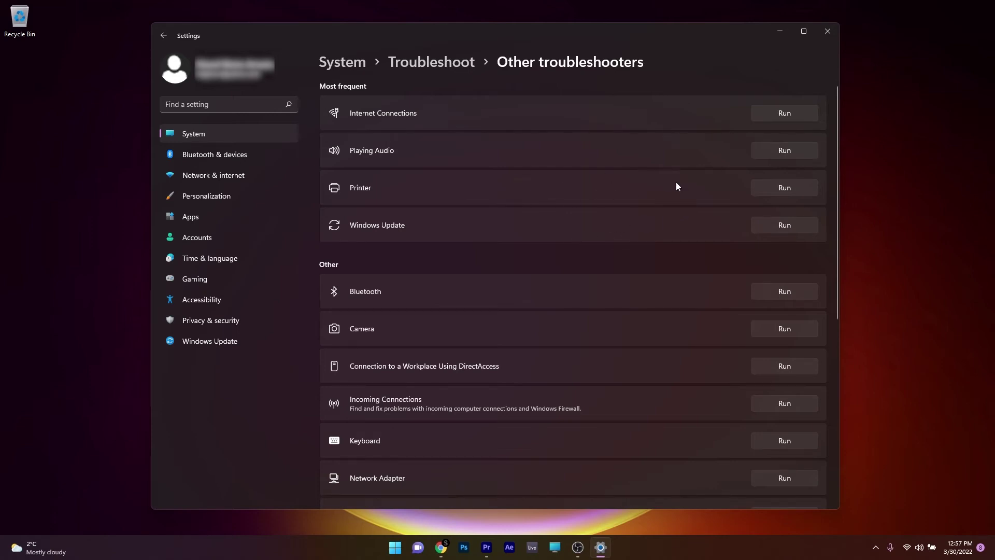
pyautogui.click(791, 187)
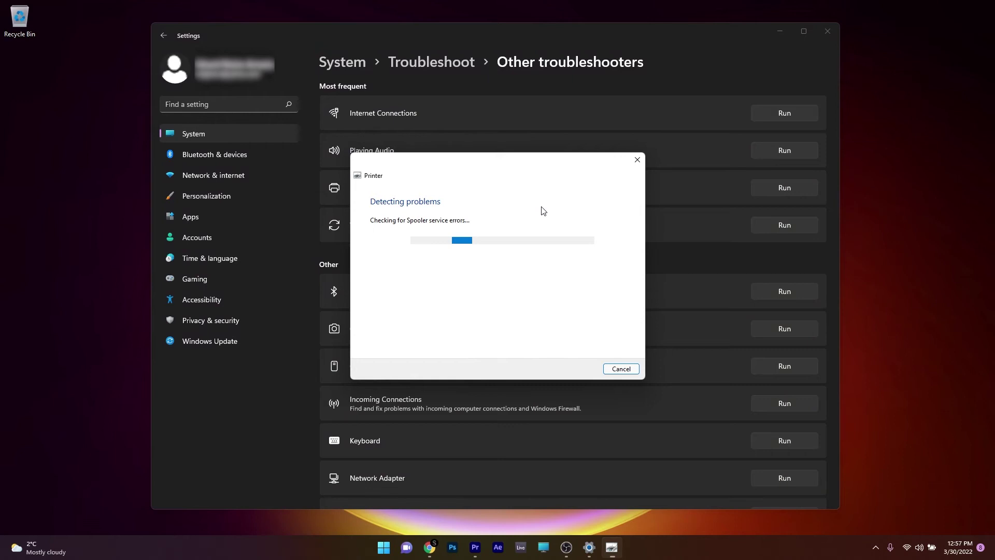
pyautogui.click(636, 159)
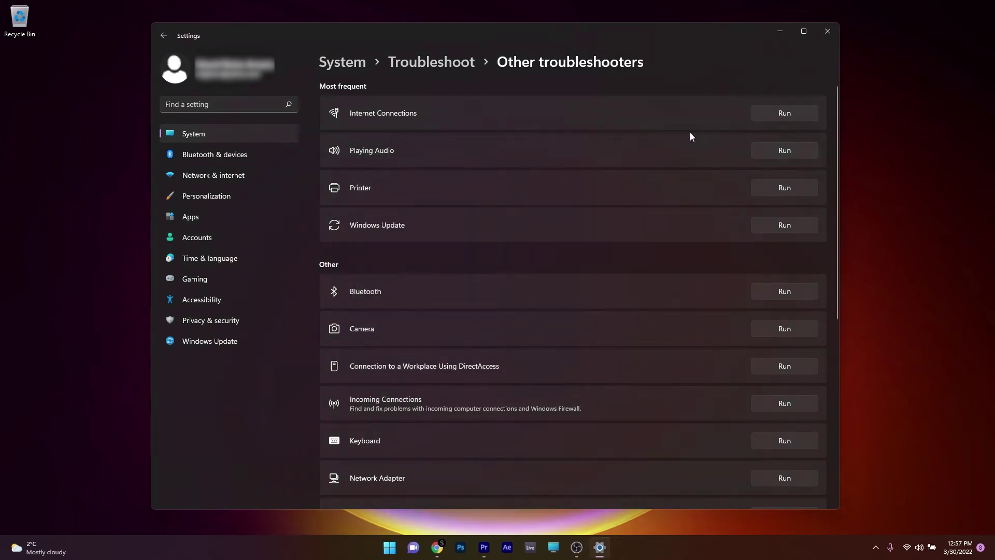
pyautogui.click(828, 31)
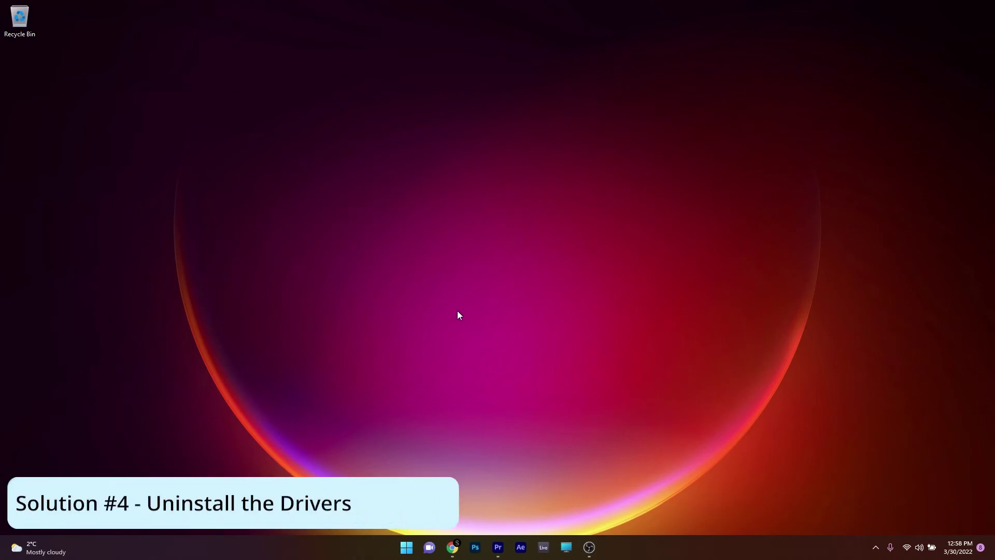
# Reopen Device Manager, expand Display adapters, and bring up the NVIDIA GeForce RTX 2060's actions.
pyautogui.rightClick(405, 546)
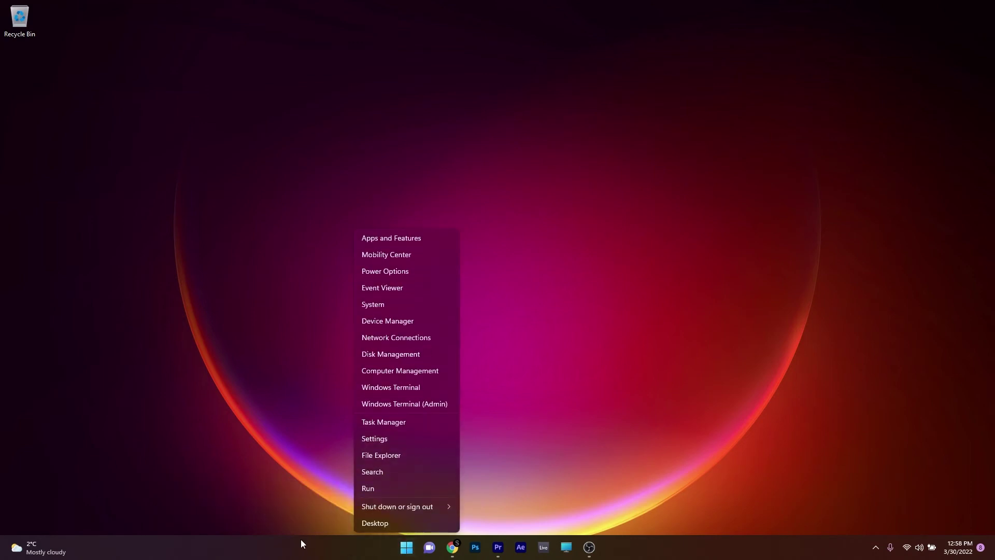
pyautogui.click(409, 321)
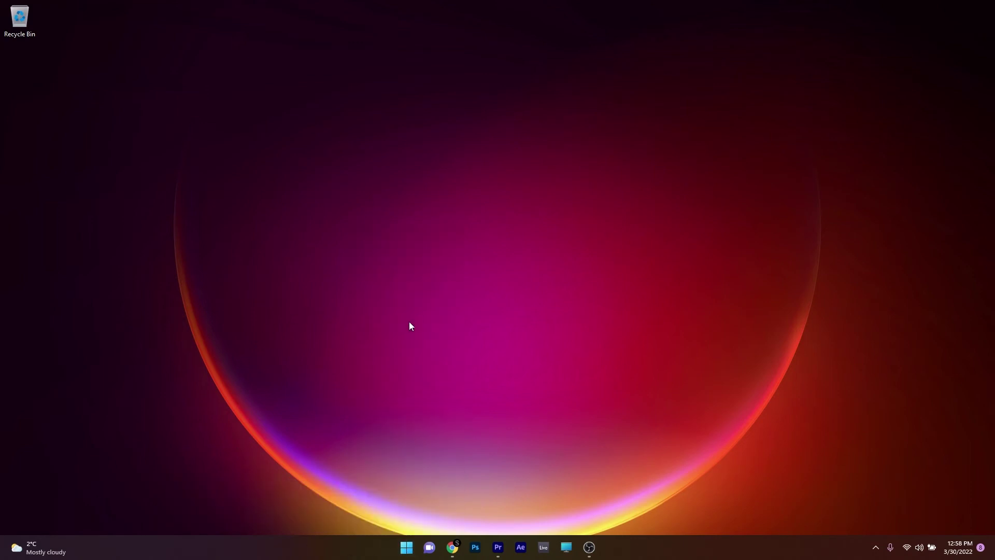
pyautogui.moveTo(247, 31); pyautogui.dragTo(516, 102)
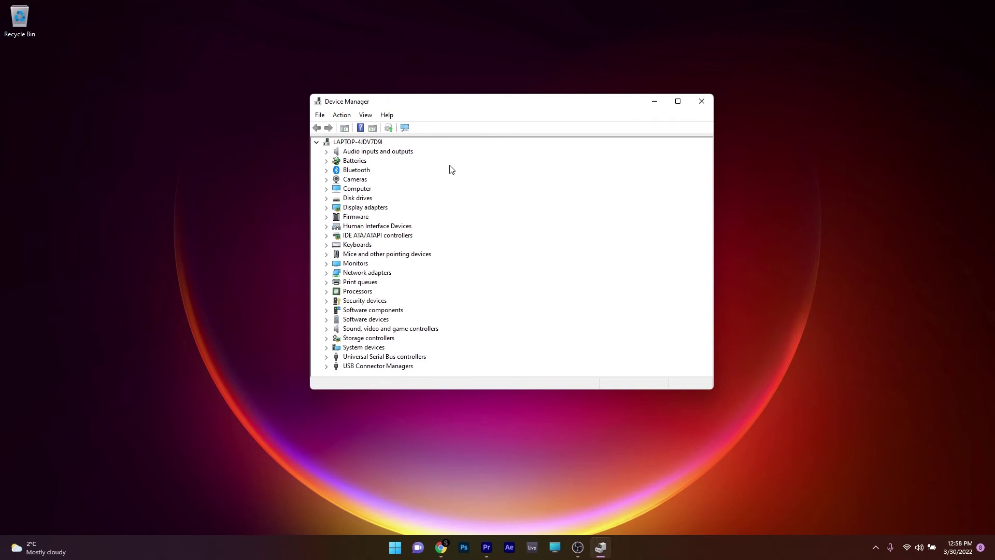
pyautogui.doubleClick(372, 208)
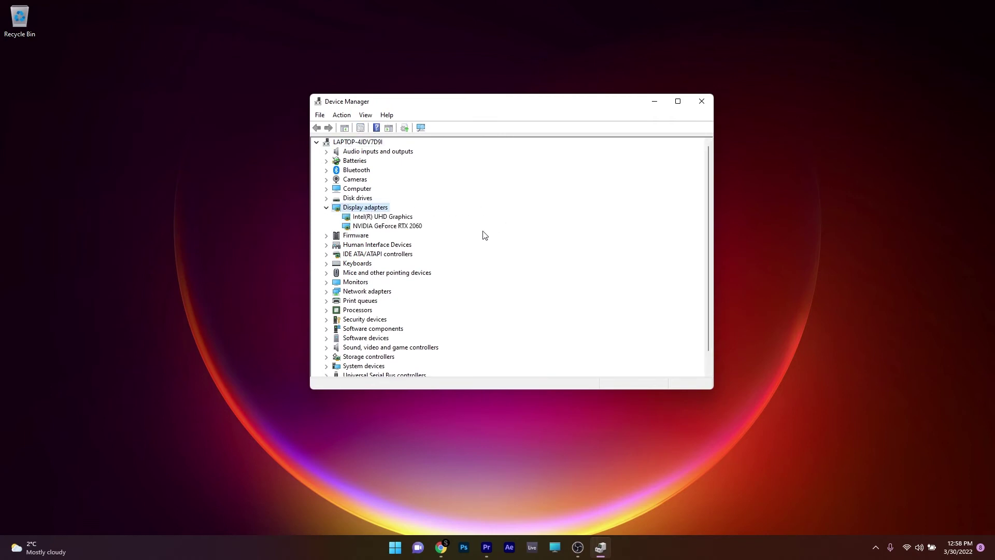
pyautogui.rightClick(392, 229)
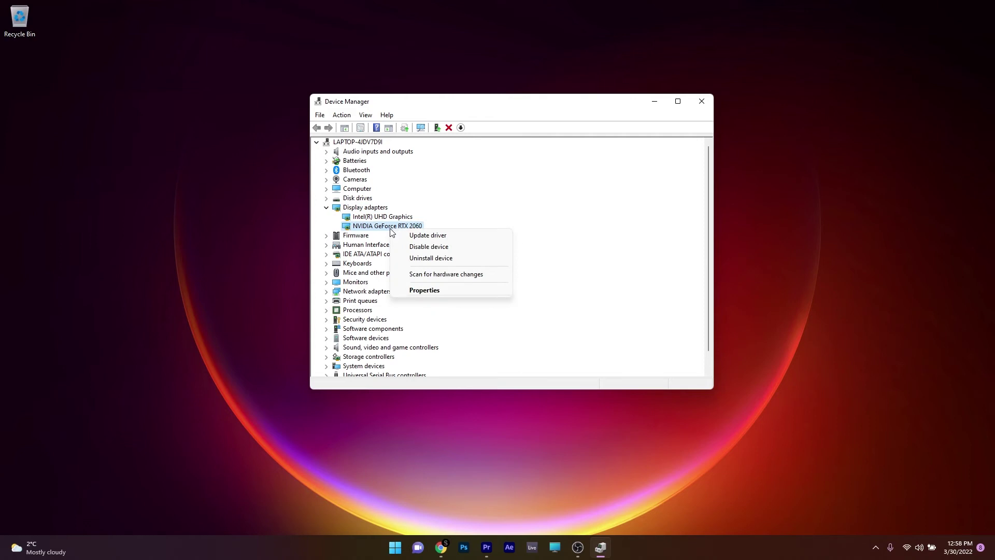
# Uninstall the NVIDIA GeForce RTX 2060 and remove its driver, then close Device Manager.
pyautogui.click(452, 259)
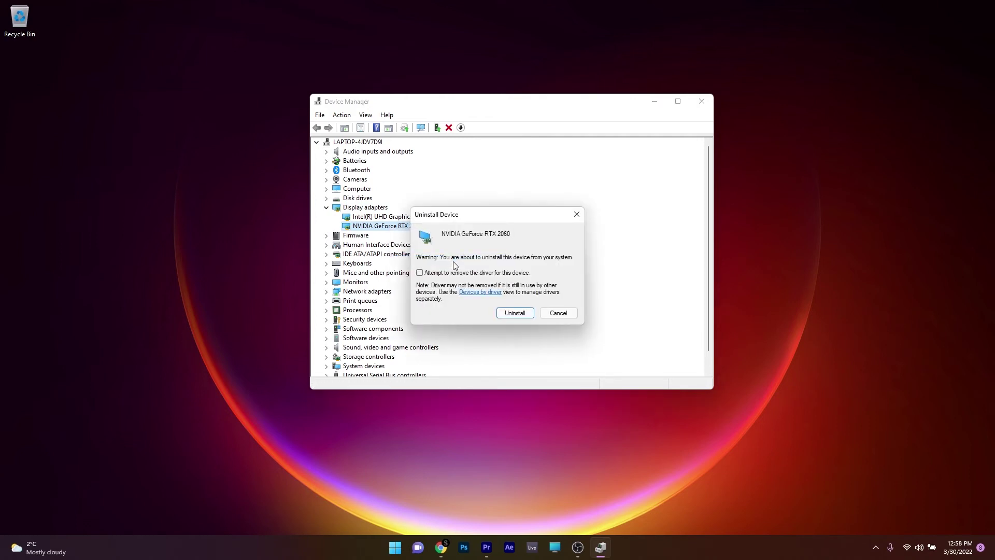
pyautogui.click(419, 273)
pyautogui.click(520, 313)
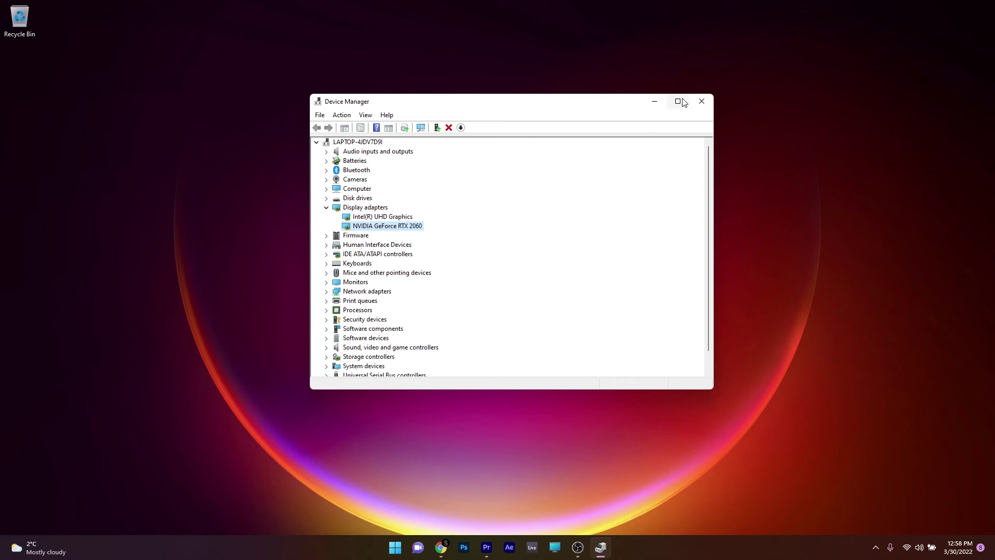
pyautogui.click(707, 107)
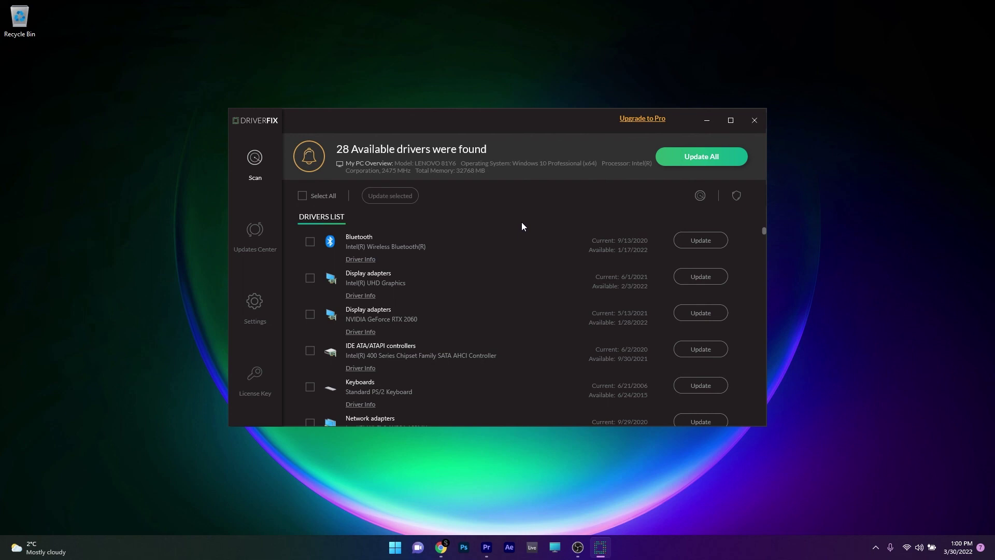
# Close DriverFix with Alt+F4 after its scan lists 28 available drivers.
pyautogui.hotkey('alt', 'F4')
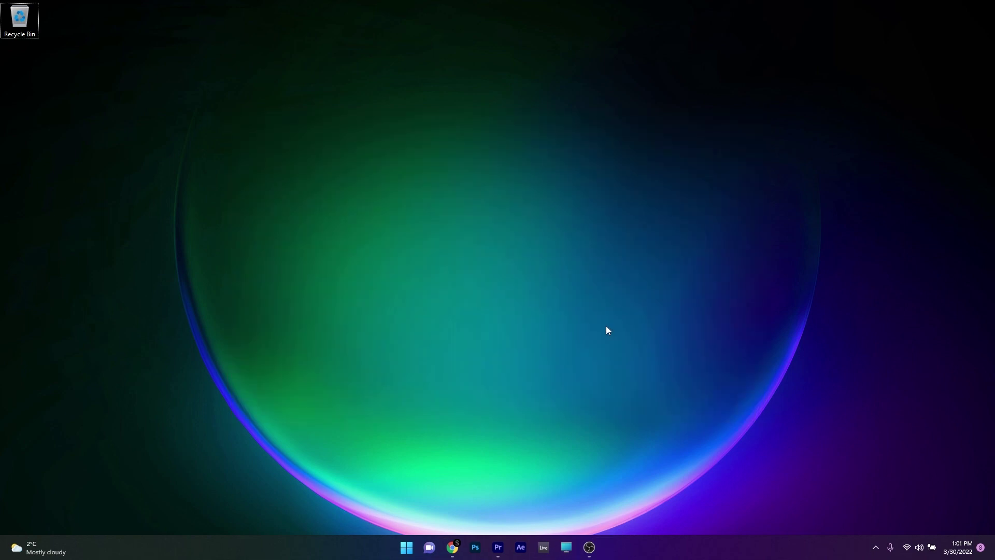